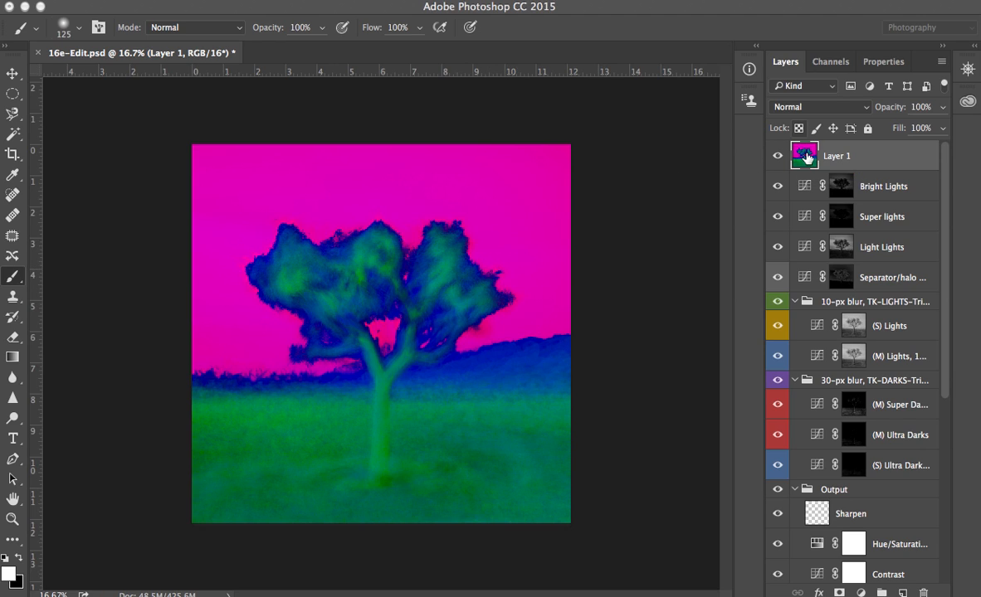
- Delete the colourful stamped Layer 1 from the top of the layer stack
drag(805, 155, 818, 349)
drag(923, 586, 928, 589)
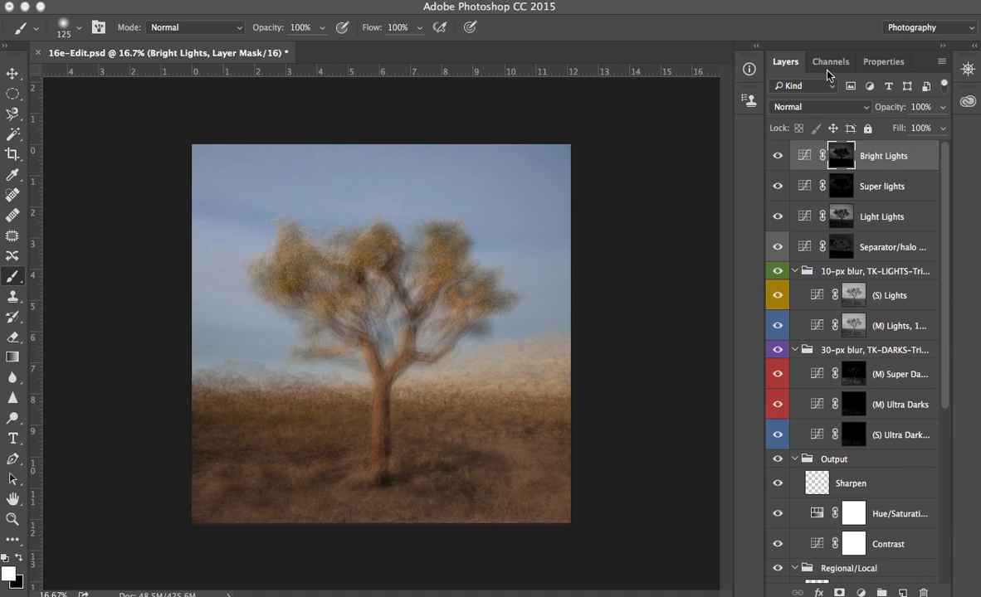
- Load the Saturation mask channel as a selection and add a Hue/Saturation adjustment layer from it
click(828, 63)
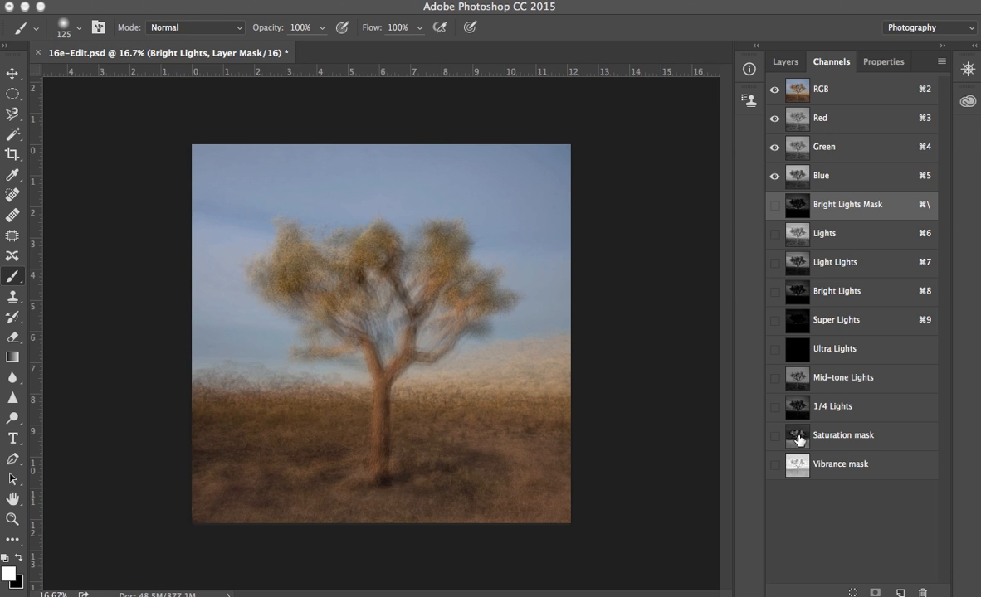
click(799, 440)
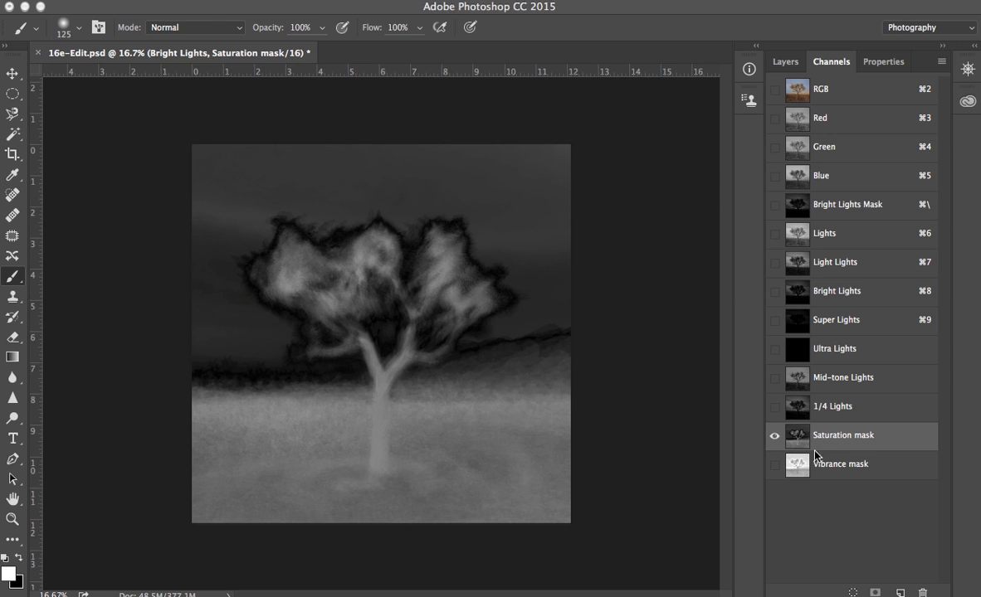
click(853, 592)
click(782, 62)
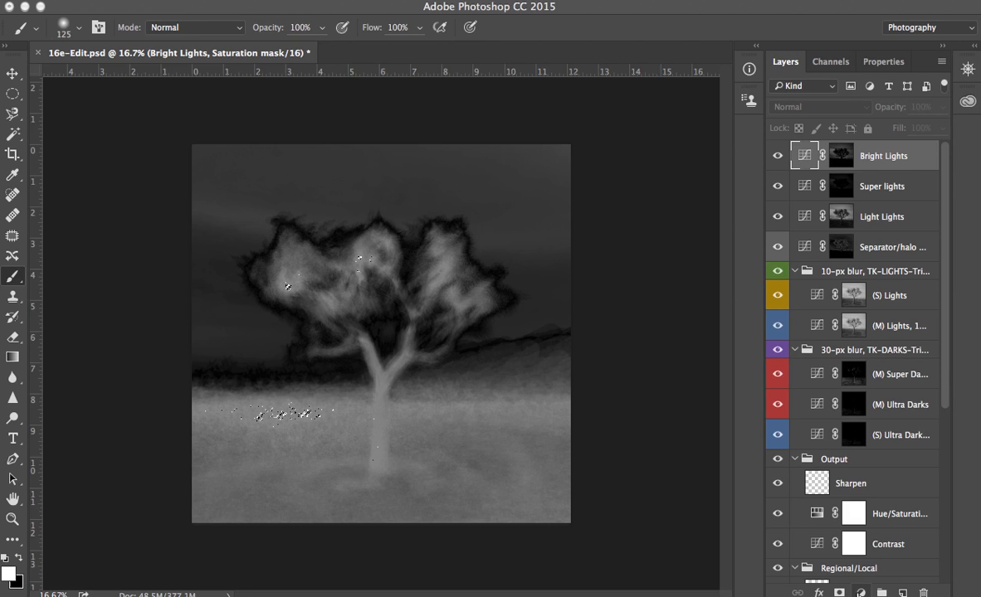
click(861, 593)
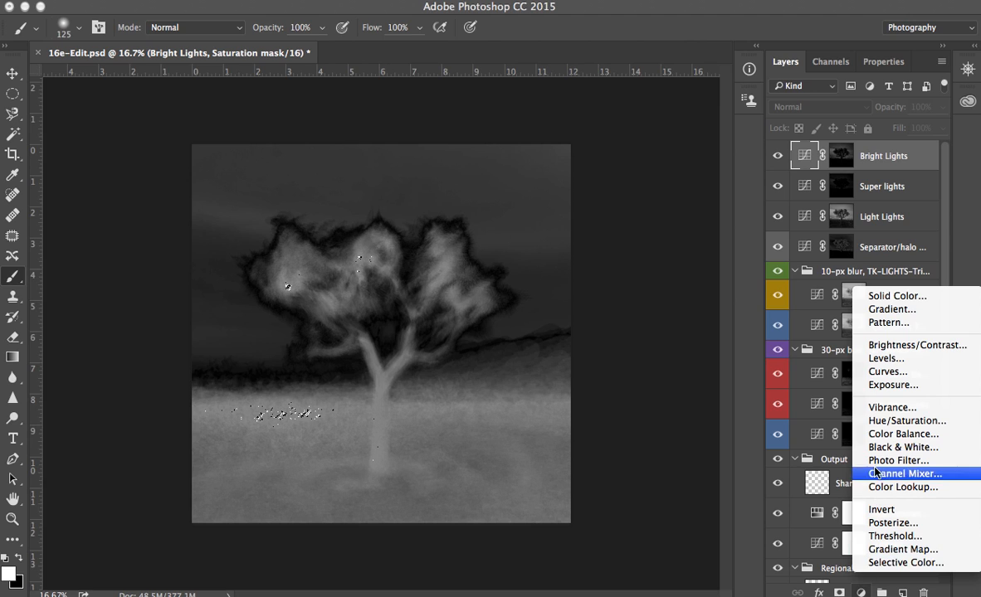
click(887, 372)
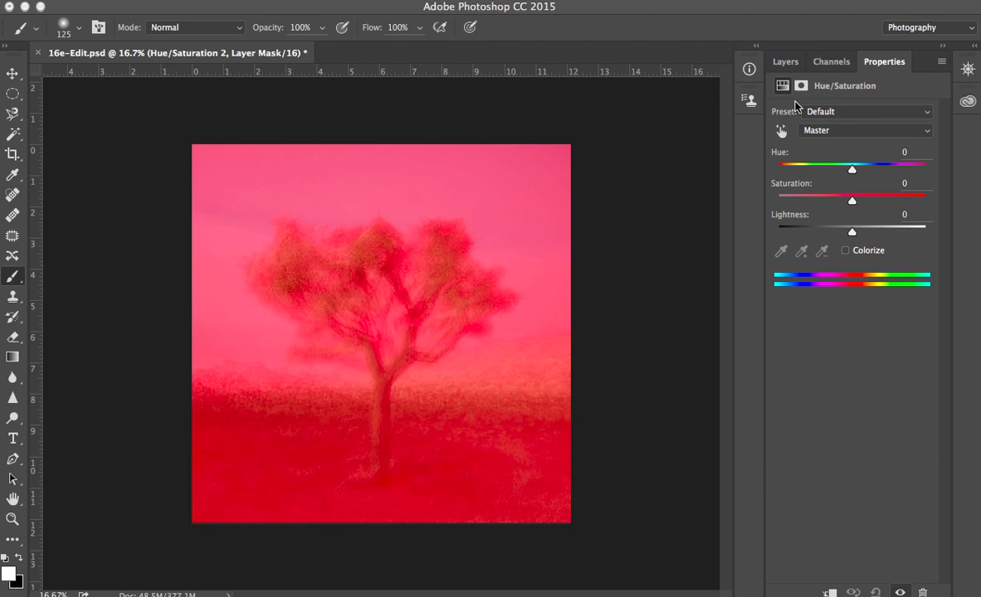
click(831, 65)
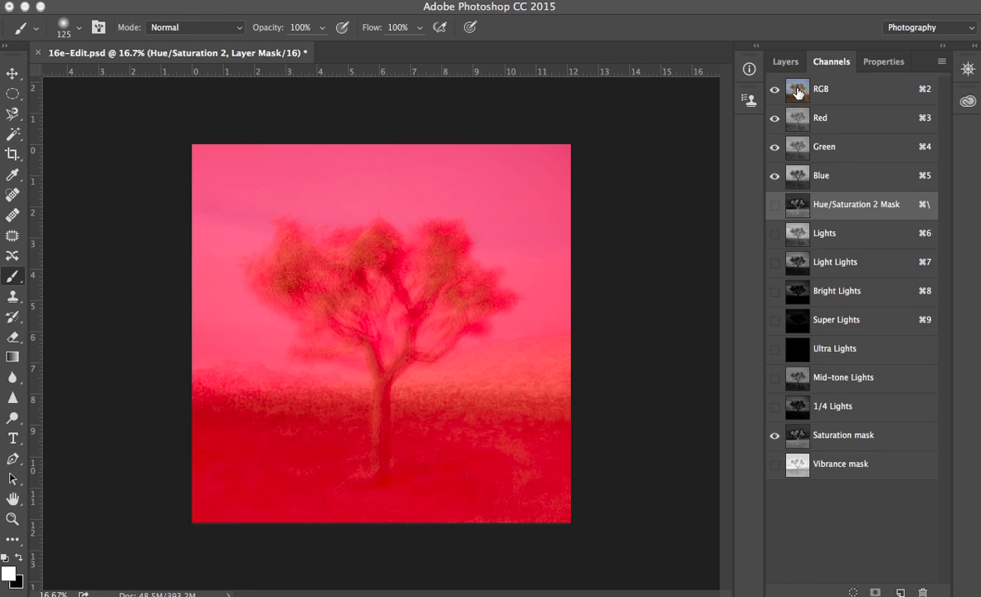
click(798, 91)
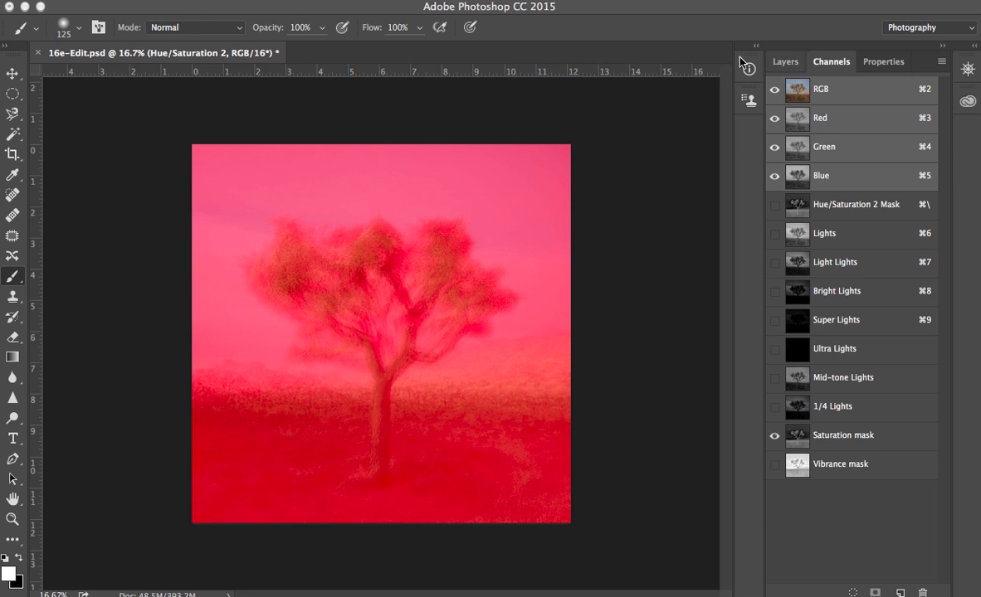
- Open the History panel, revert to the Delete Layer state, and close the panel again
click(498, 1)
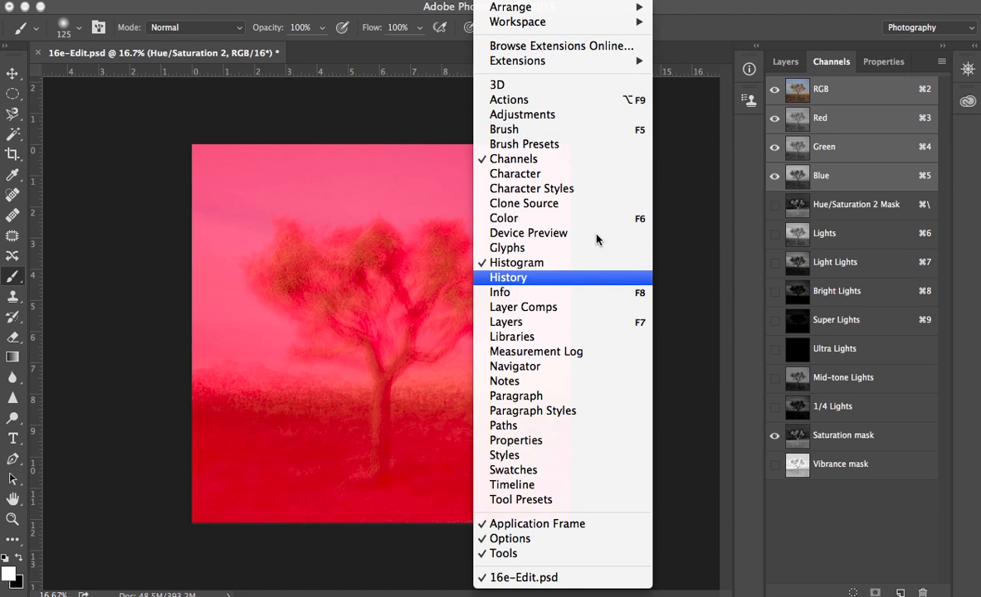
click(506, 277)
drag(953, 30, 783, 4)
click(780, 375)
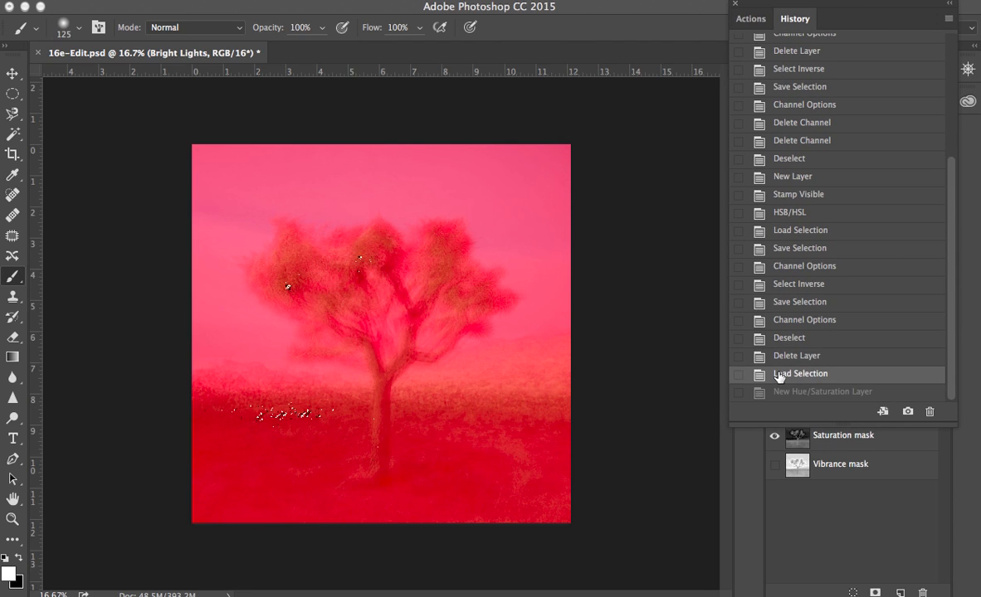
click(778, 357)
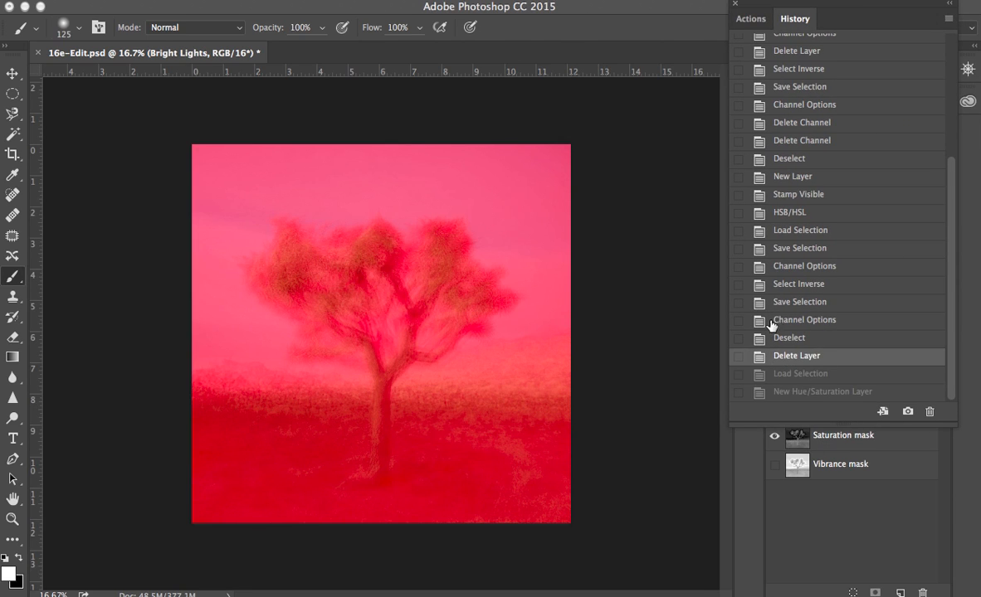
click(768, 371)
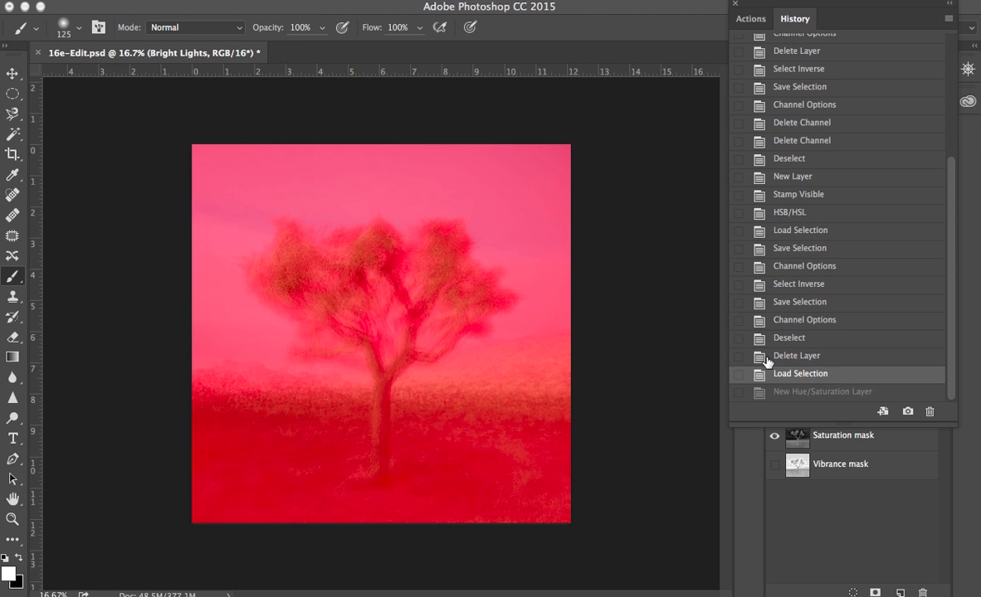
click(768, 358)
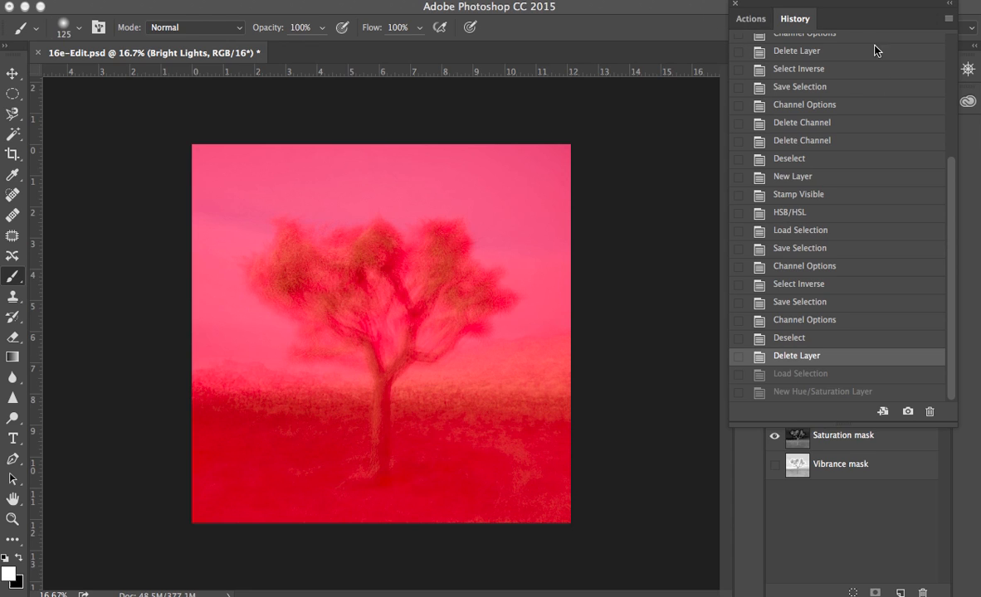
drag(917, 7, 980, 286)
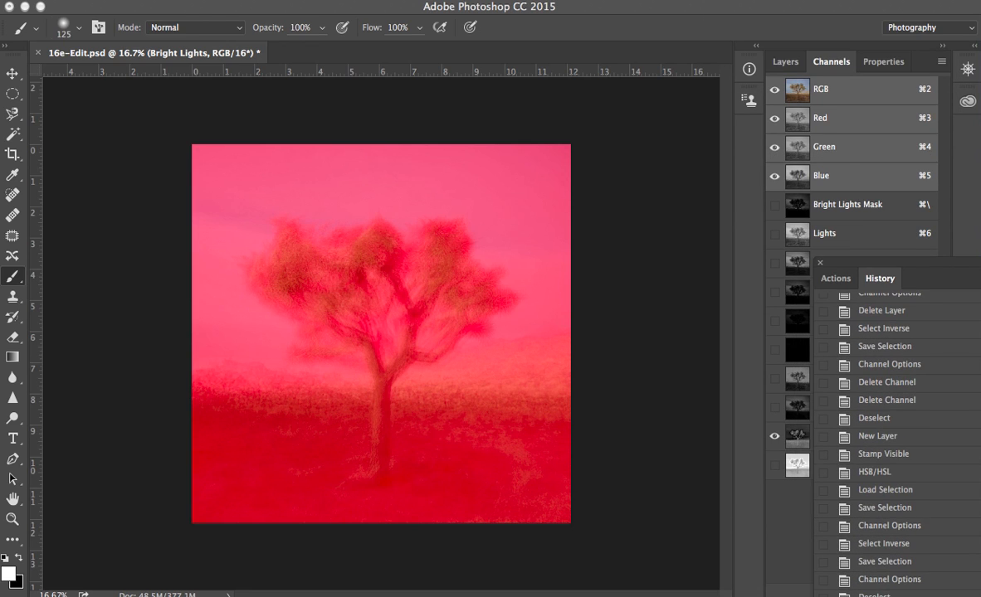
click(822, 268)
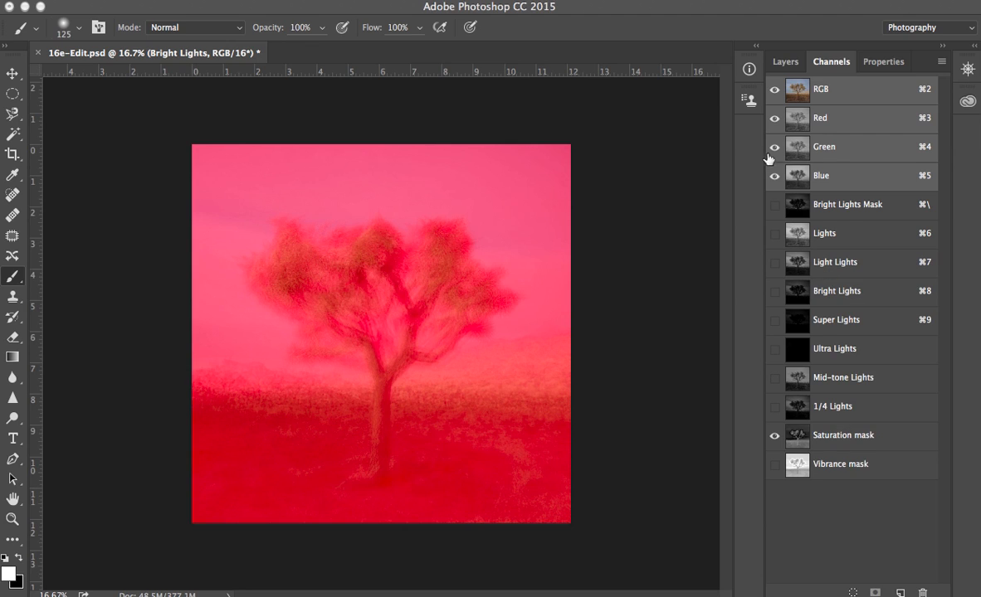
- Hide the Saturation mask channel overlay and return to the RGB composite channel
key(super+5)
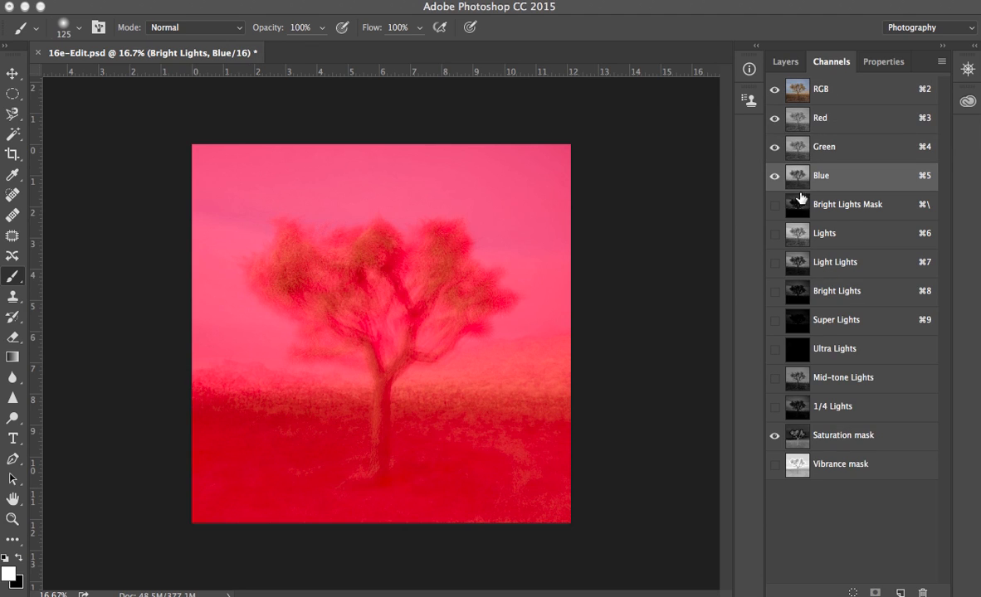
click(795, 435)
click(772, 440)
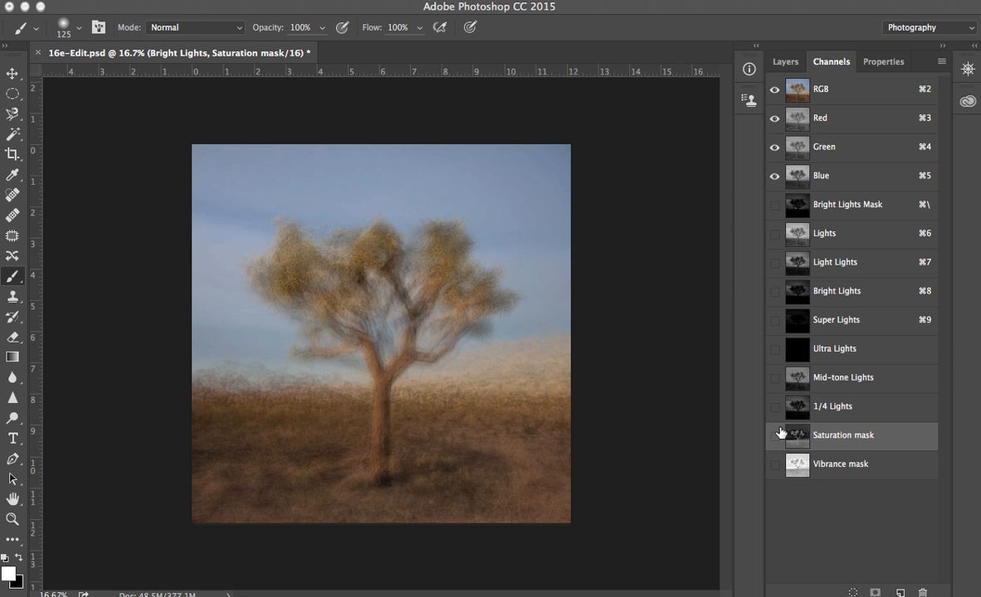
key(super+2)
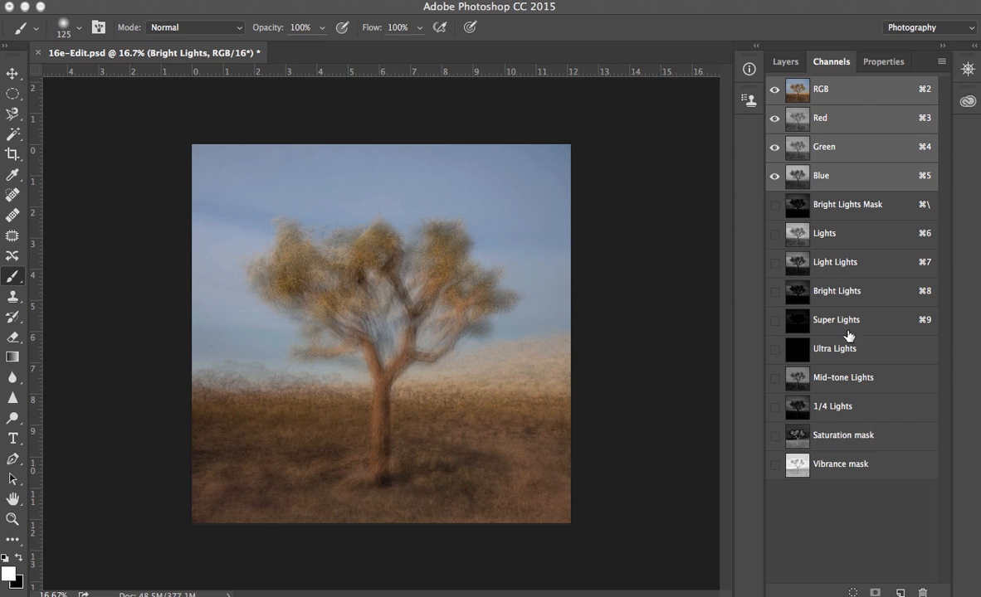
- Load the Saturation mask channel as a selection and add a Hue/Saturation adjustment layer through it
click(810, 435)
click(854, 592)
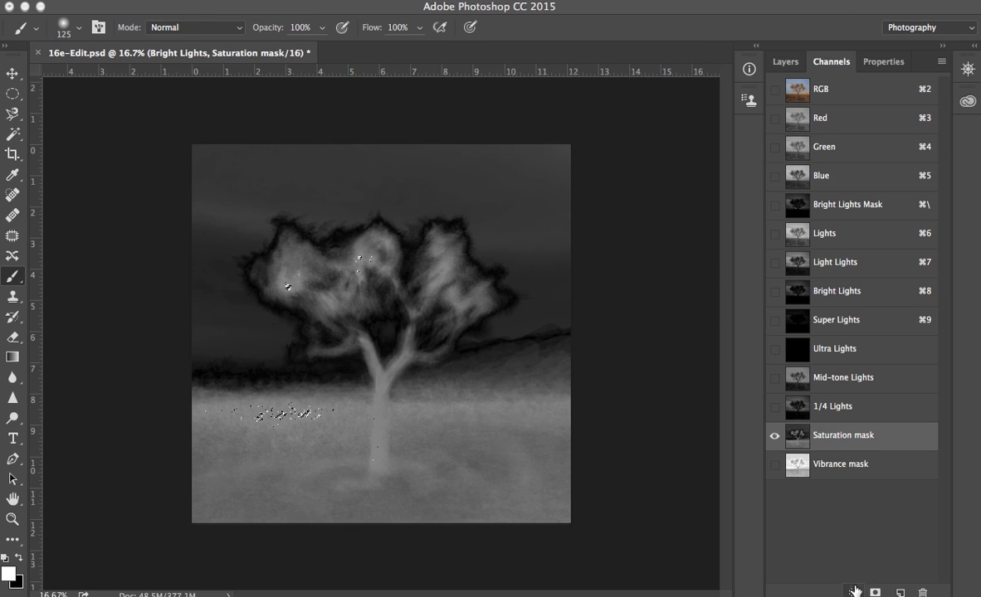
key(super+2)
click(785, 62)
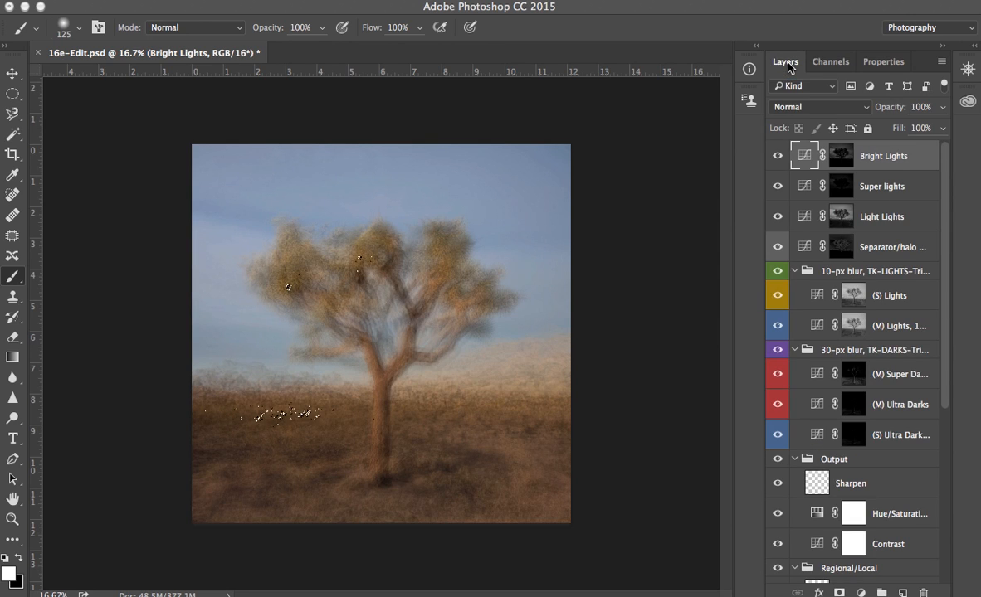
click(860, 592)
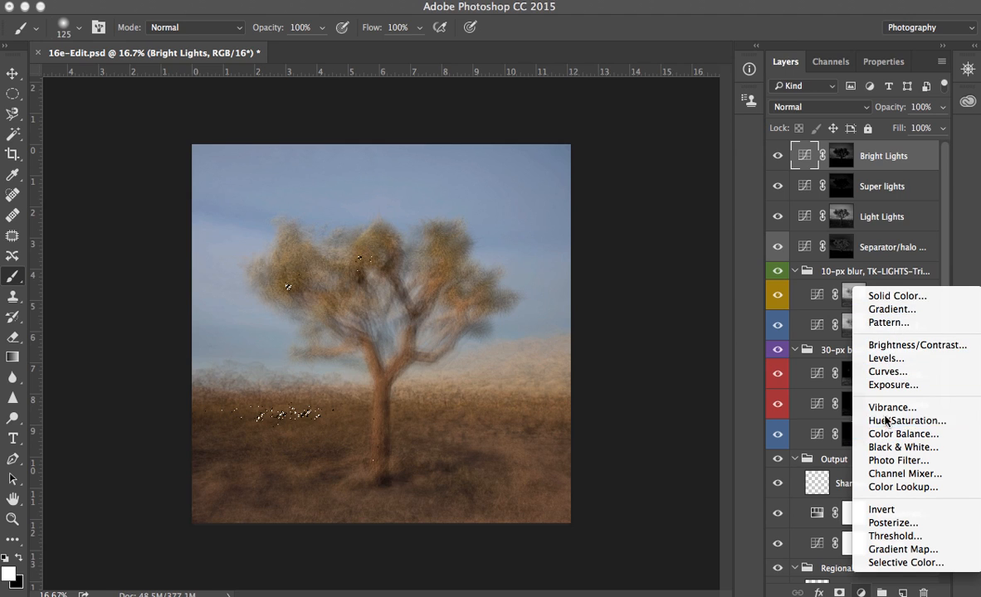
click(888, 421)
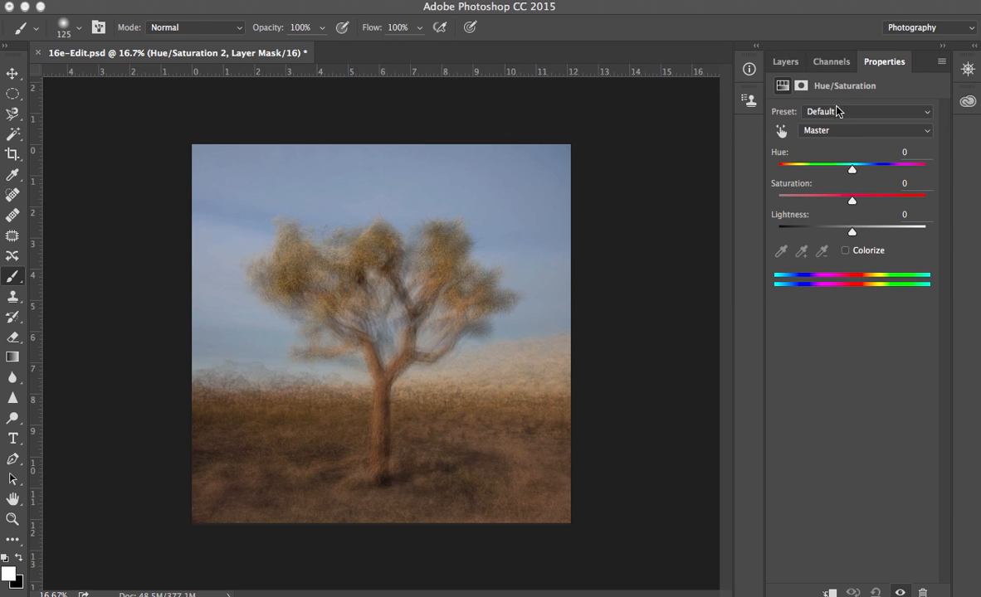
- Set the new Hue/Saturation layer's blend mode to Saturation and lower its Saturation to -69
click(787, 64)
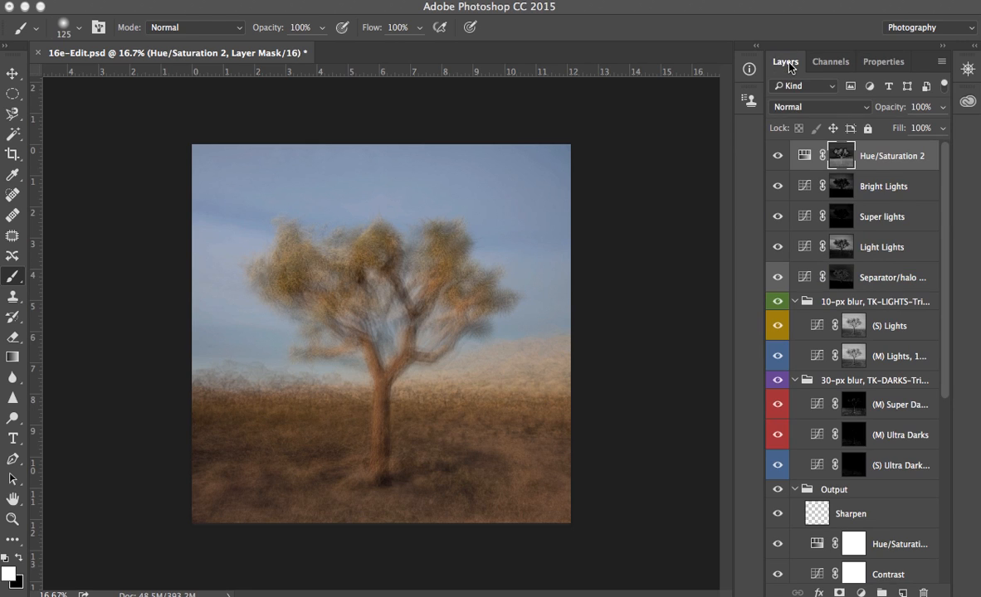
click(800, 106)
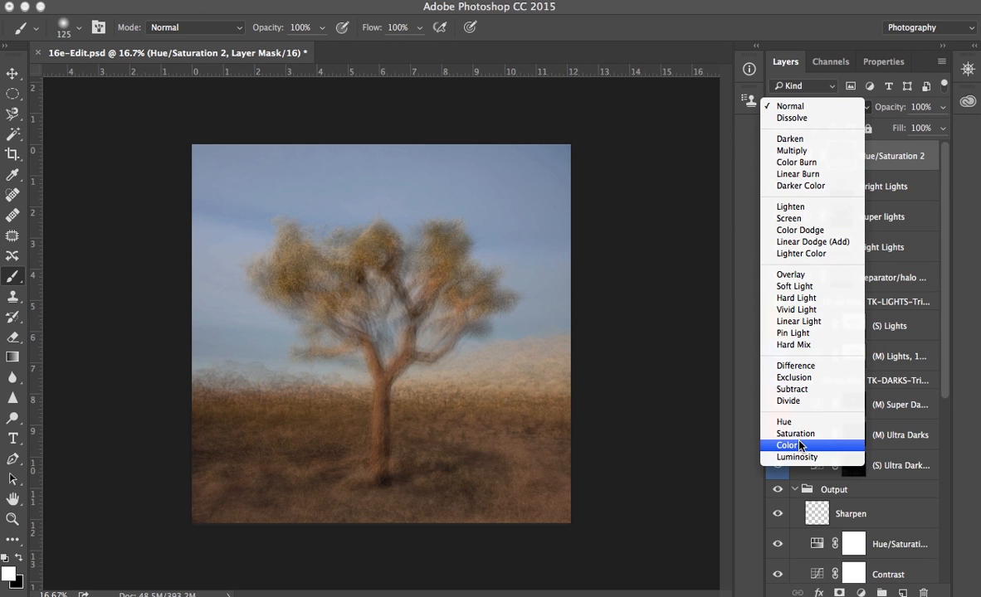
click(795, 433)
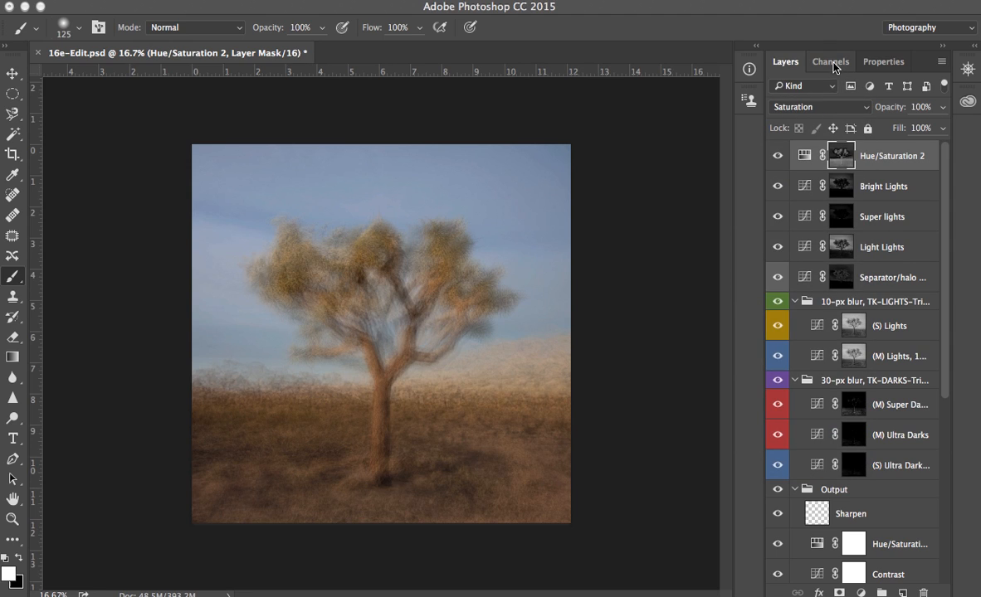
double_click(804, 158)
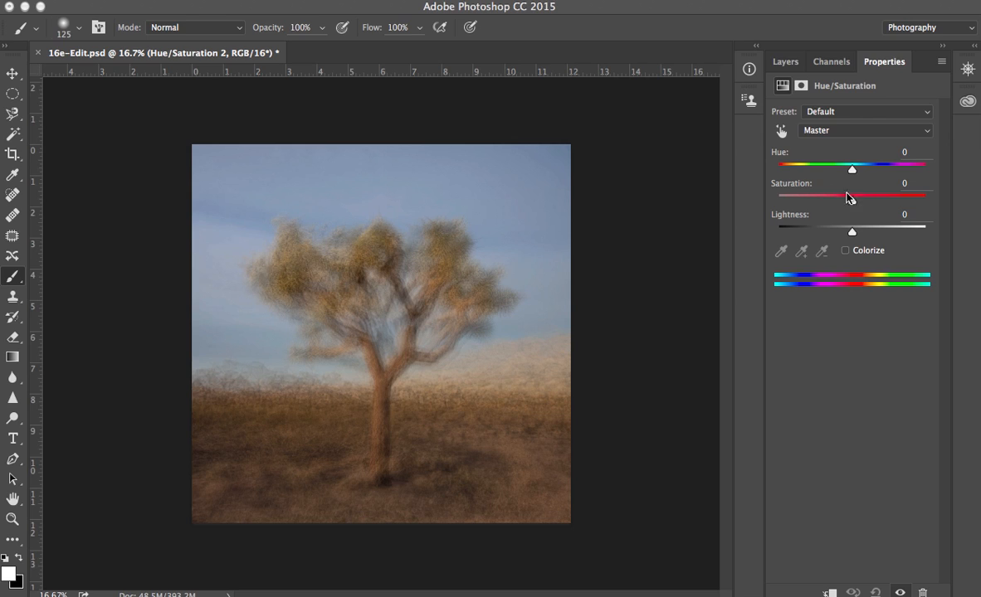
drag(852, 202, 814, 201)
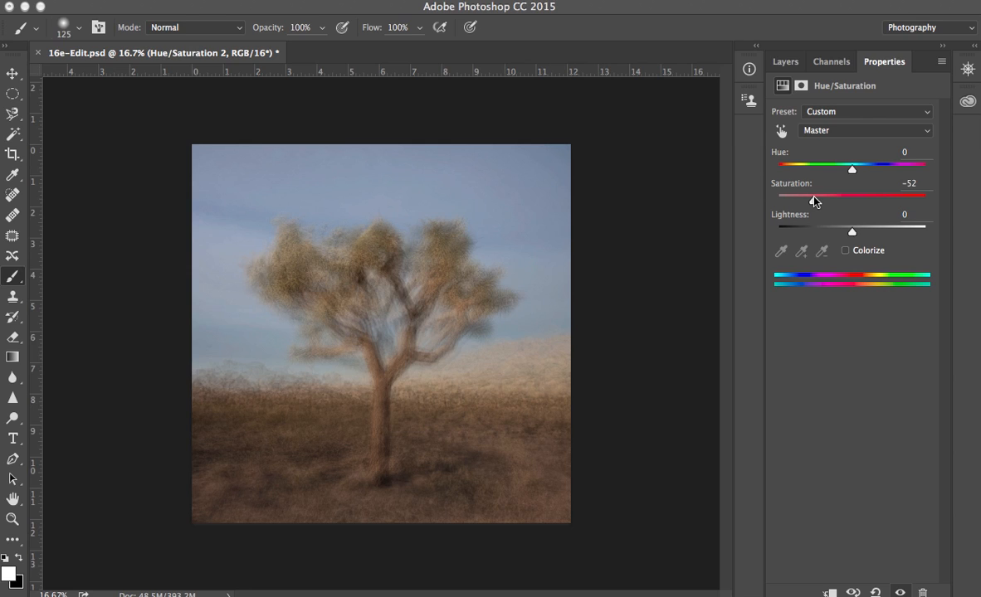
mouse_move(814, 201)
mouse_down()
mouse_move(801, 199)
mouse_move(902, 198)
mouse_move(778, 202)
mouse_move(858, 204)
mouse_move(800, 204)
mouse_up()
- Load the Vibrance mask channel as a selection and add another Hue/Saturation adjustment layer through it
click(784, 62)
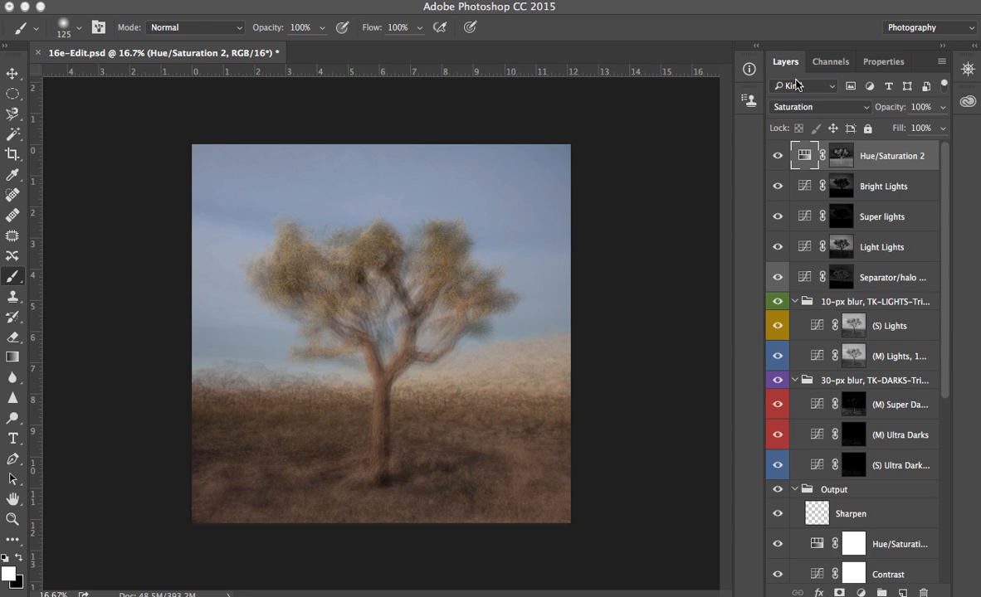
click(838, 63)
click(801, 466)
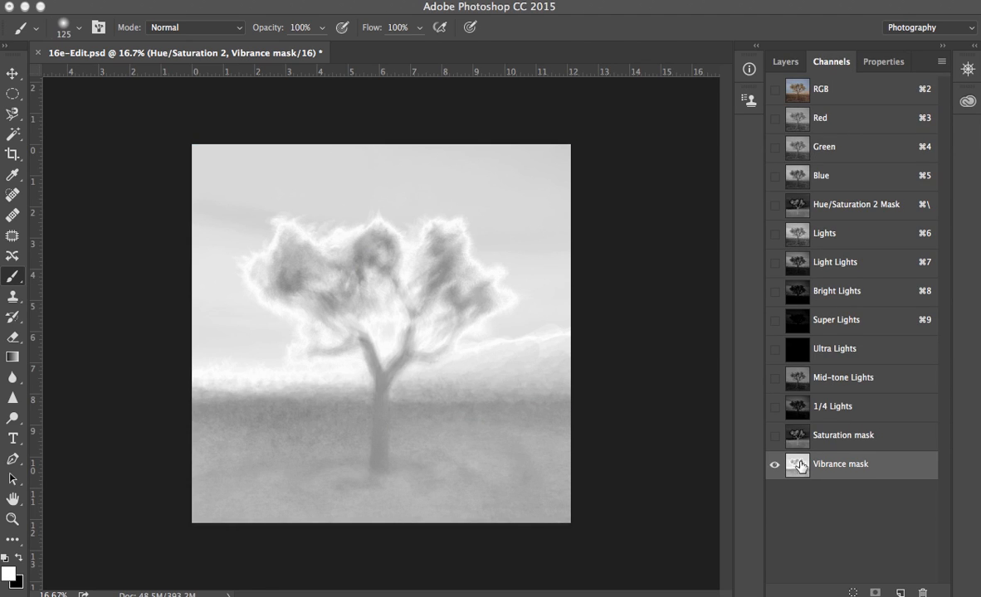
click(852, 592)
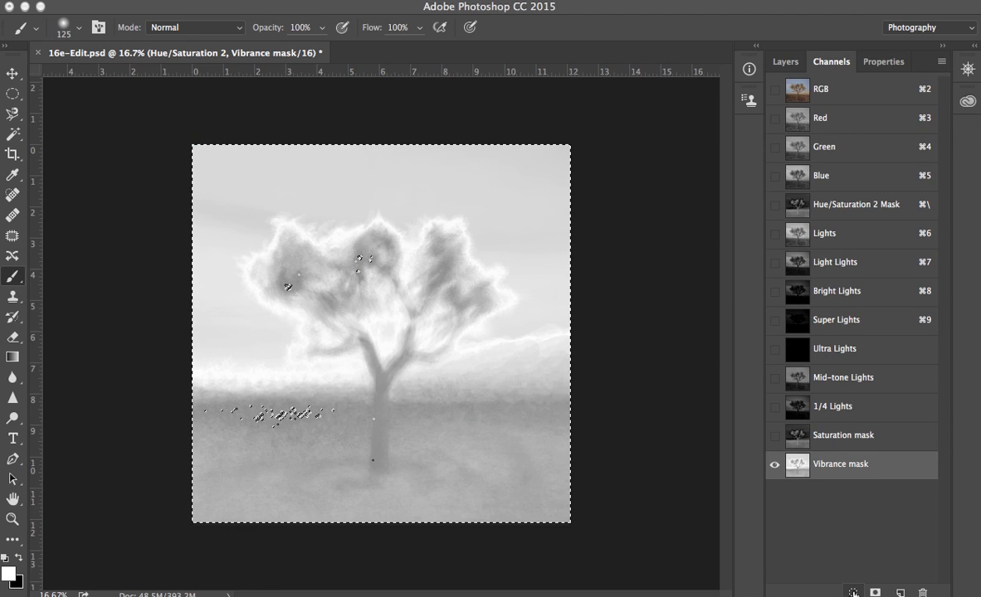
click(803, 91)
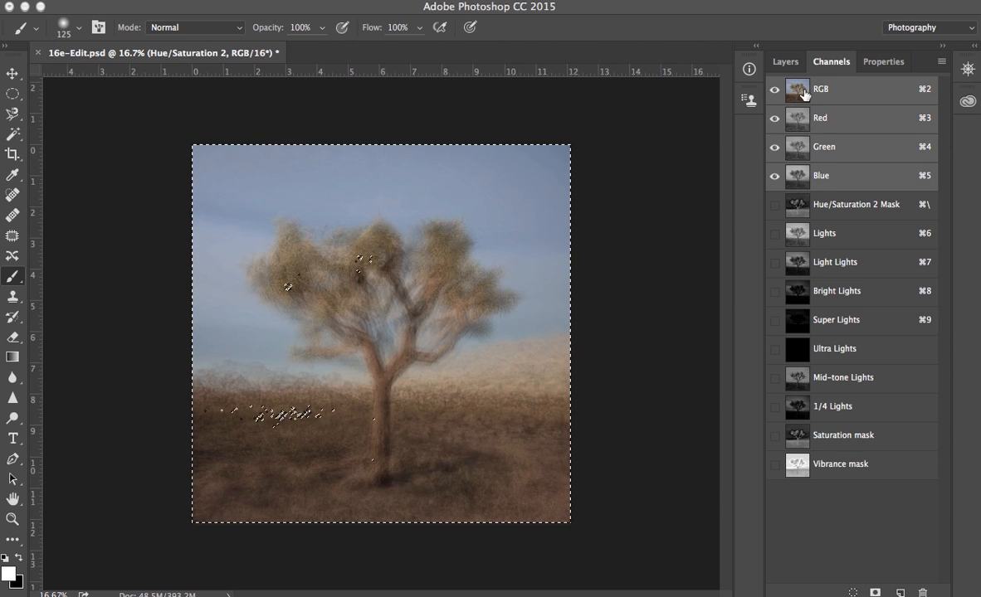
click(785, 62)
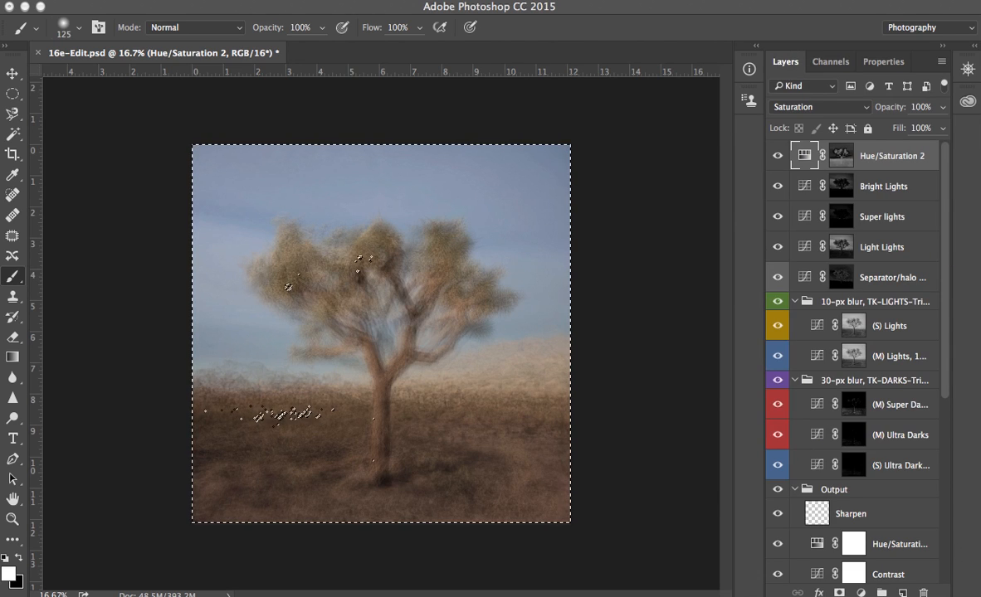
click(860, 592)
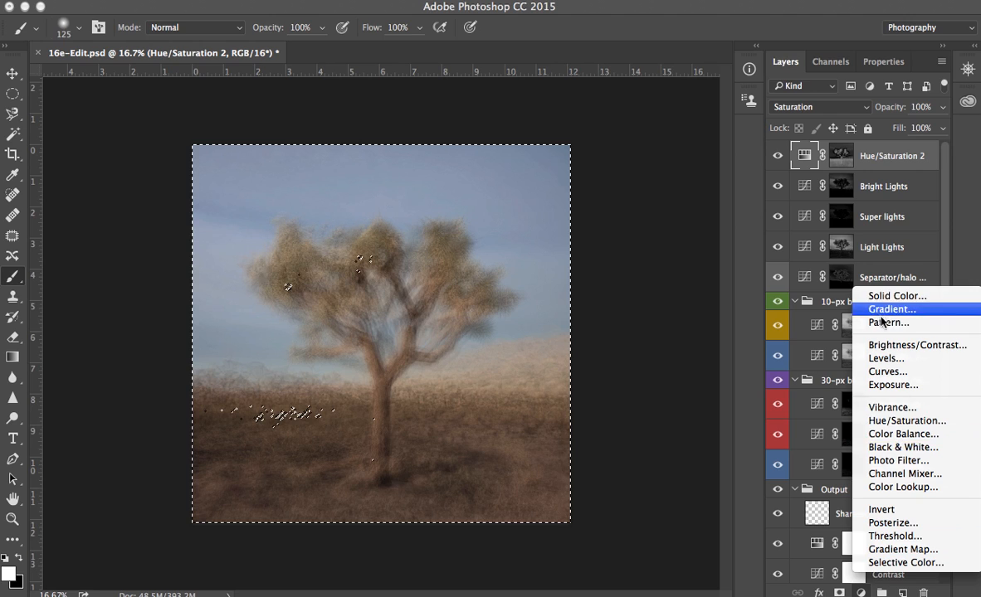
click(902, 419)
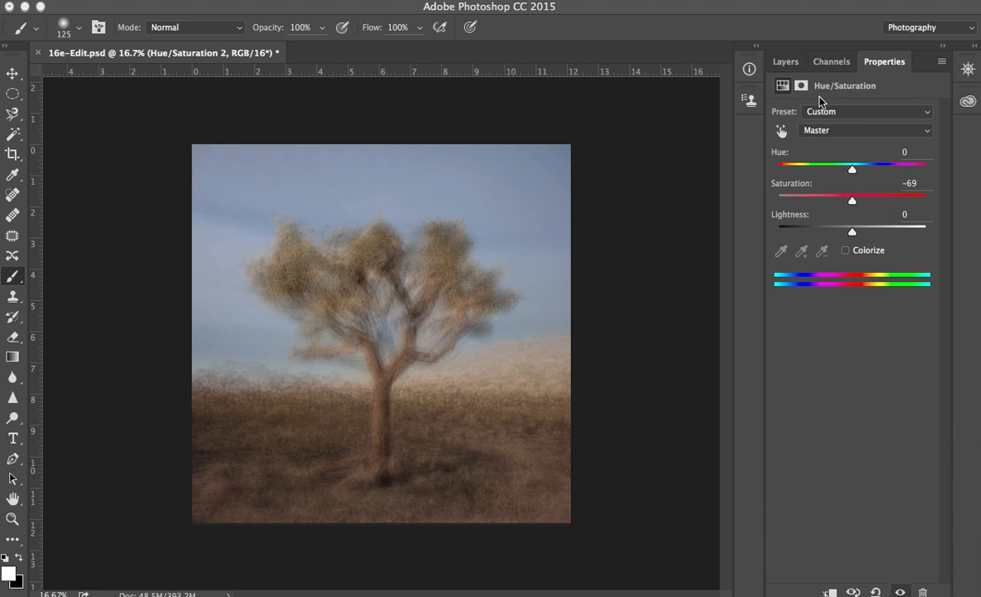
- Set this Hue/Saturation layer's blend mode to Saturation and raise its Saturation to +36
click(787, 64)
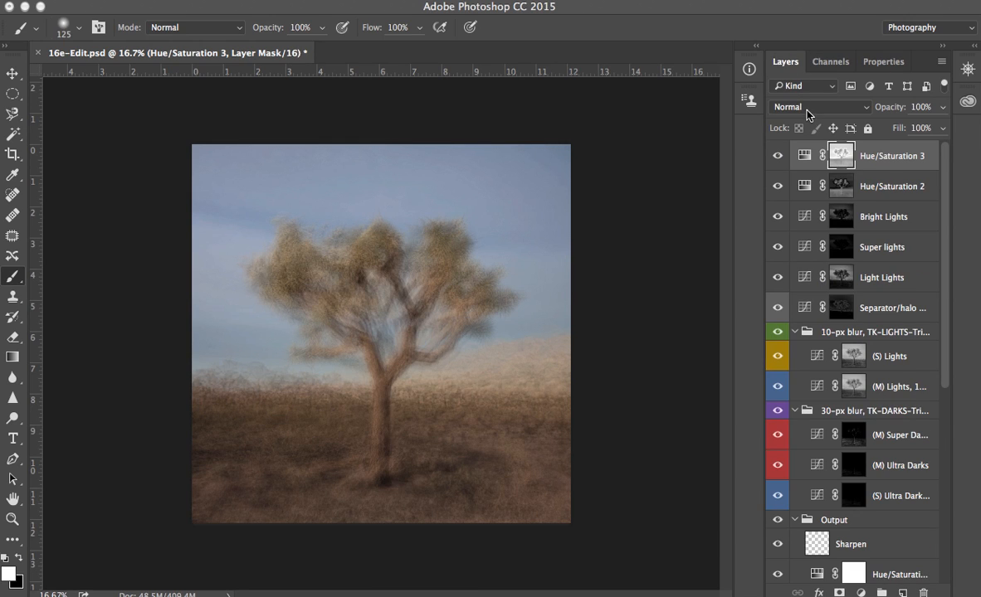
click(803, 107)
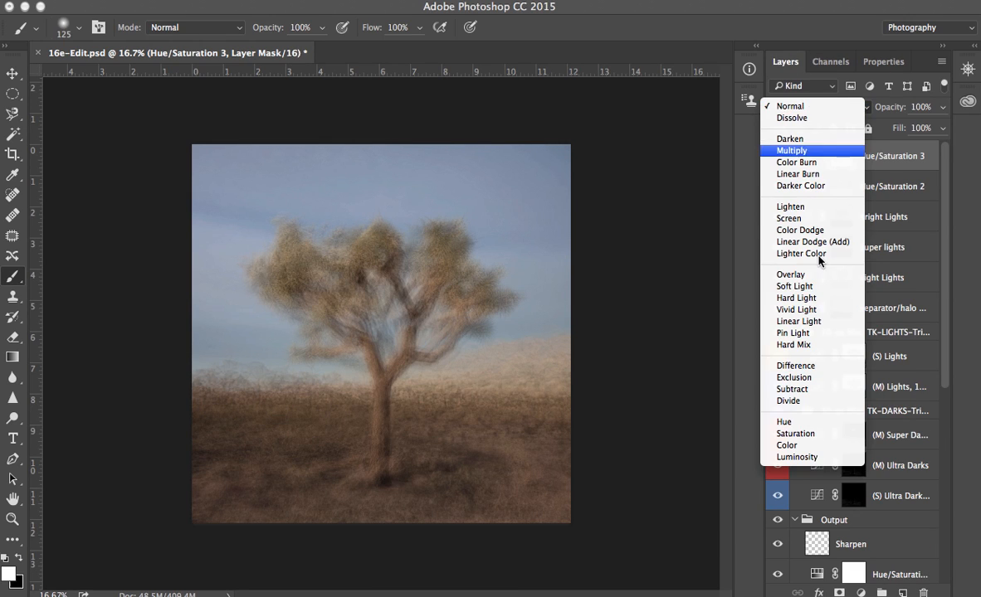
click(796, 434)
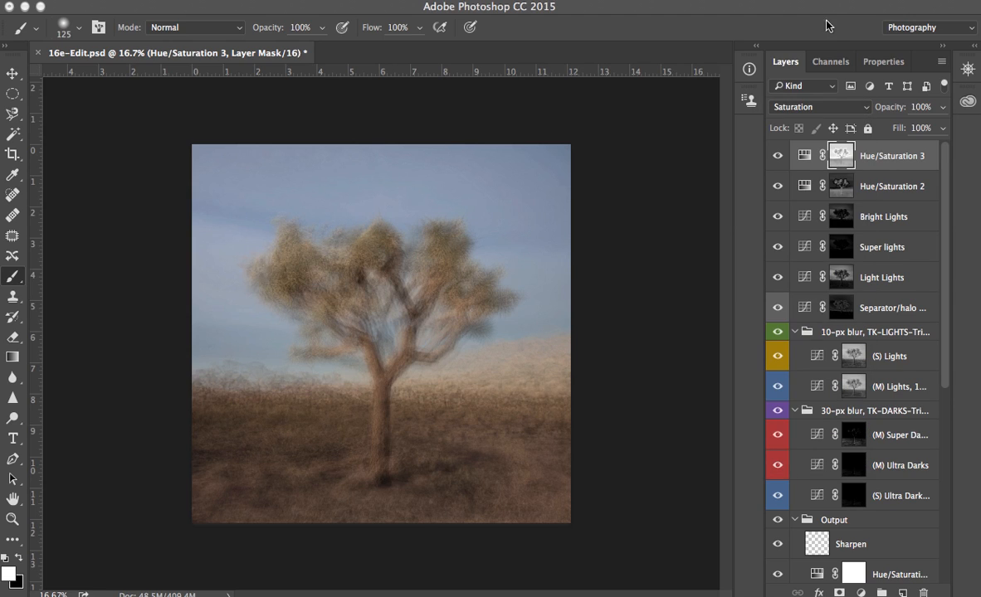
double_click(805, 157)
drag(852, 202, 880, 210)
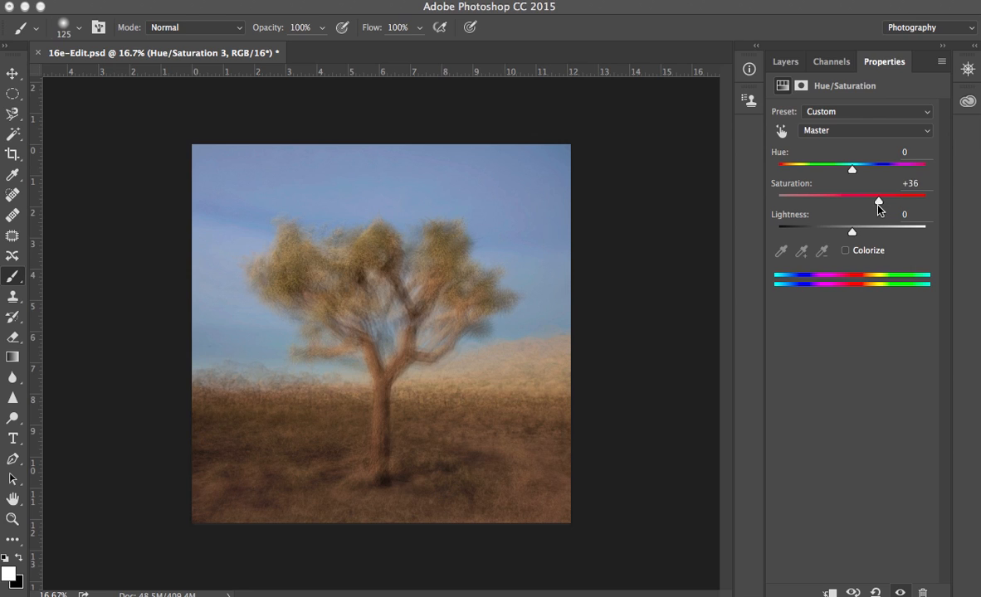